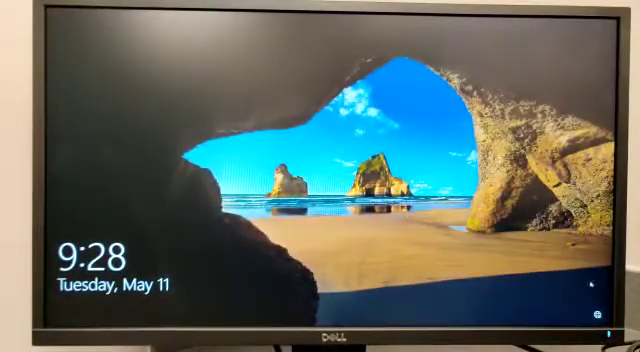
Dismiss the lock screen and bring up the list of available Wi-Fi networks.
key("space")
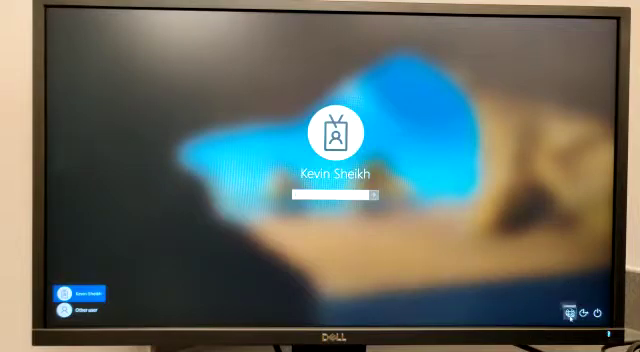
left_click(570, 313)
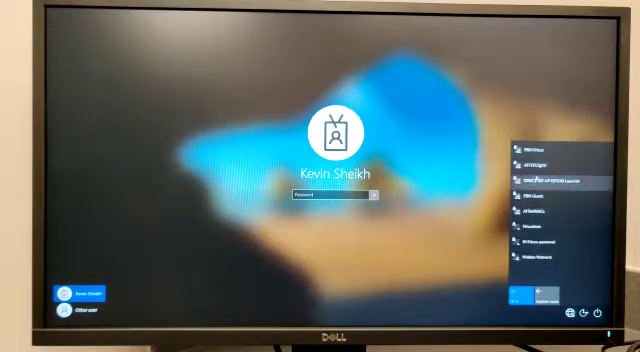
Connect to the chosen Wi-Fi network by submitting its security key.
left_click(535, 196)
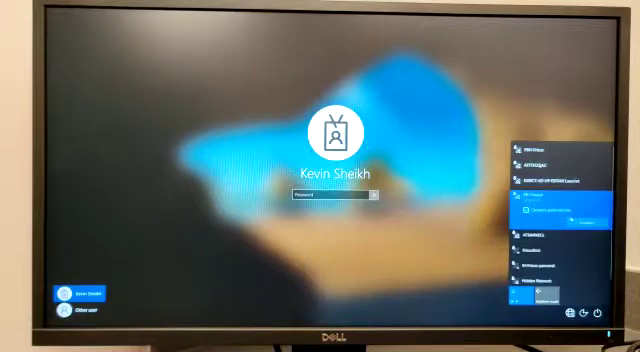
left_click(586, 220)
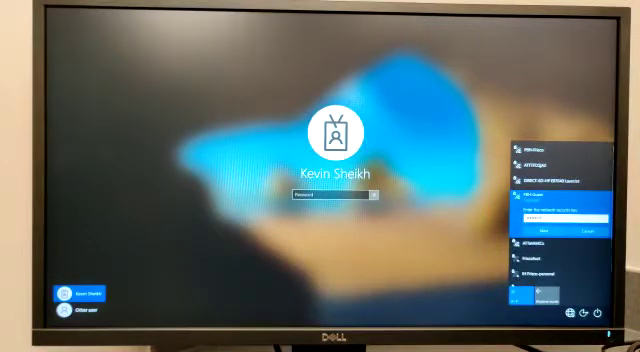
type("********")
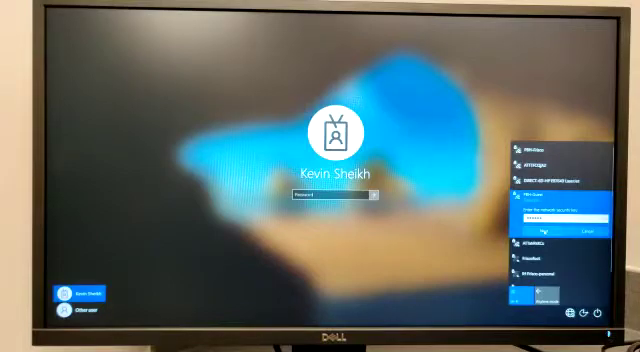
left_click(543, 230)
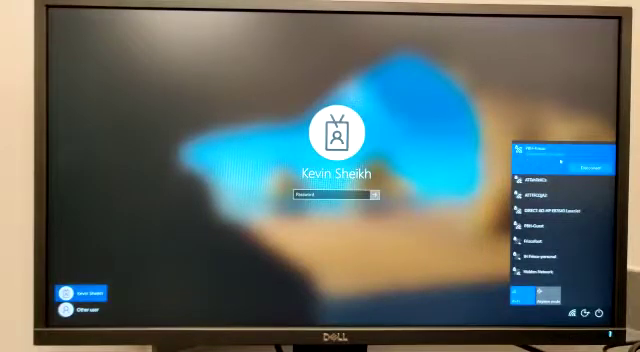
left_click(492, 192)
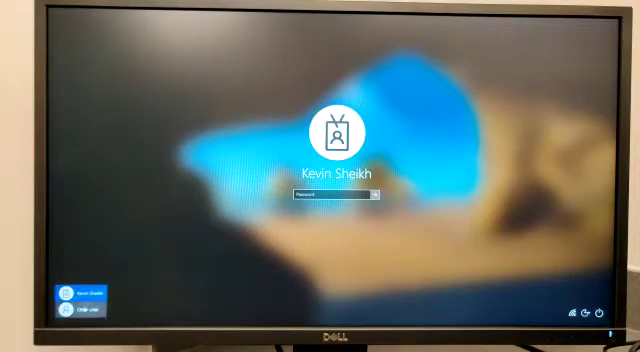
left_click(88, 308)
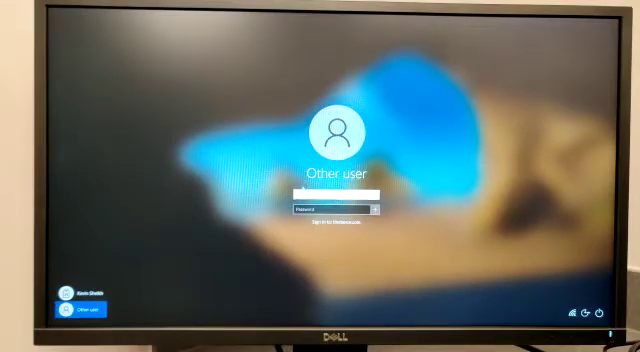
type(".\\")
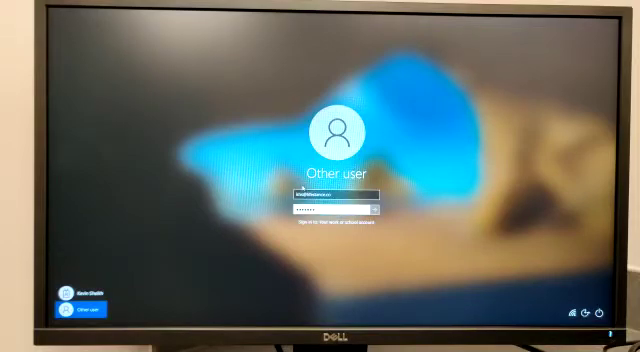
Submit the Other user email address and password to start signing in.
key("Return")
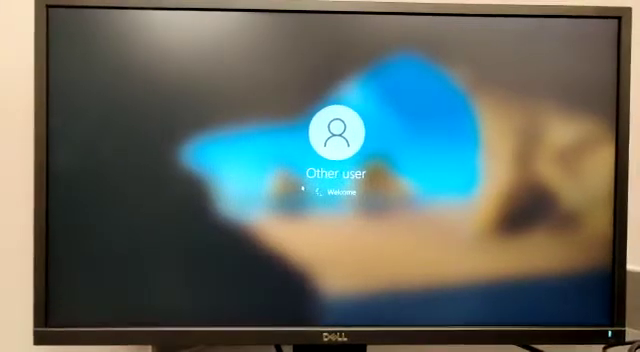
Dismiss the error prompt so the account's Welcome screen appears.
key("Return")
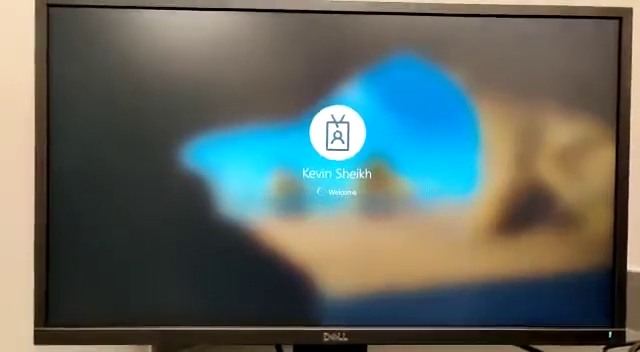